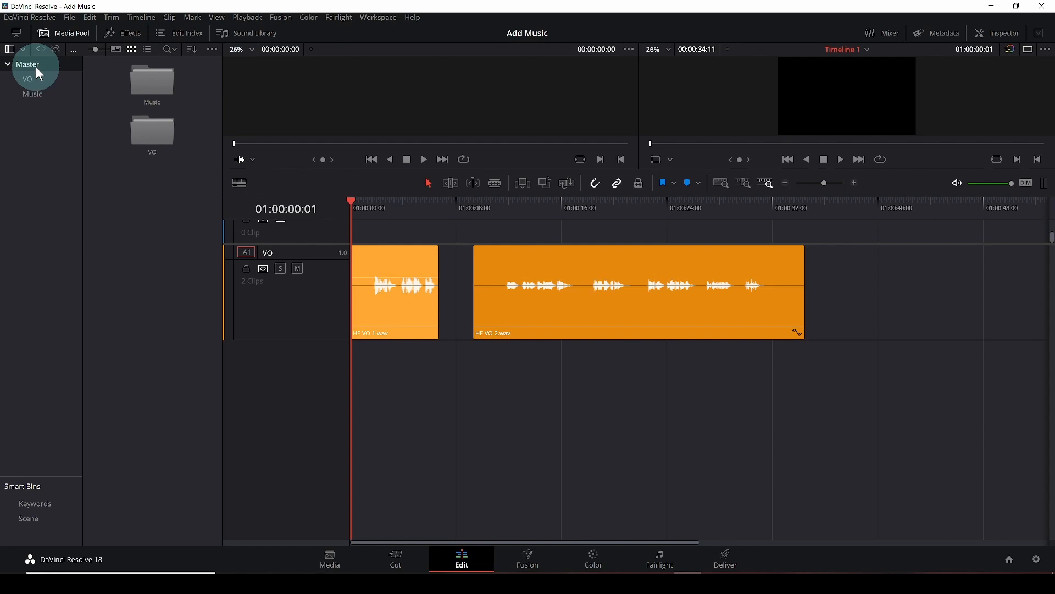
Step: Add the Music for Trailer clip from the Music bin to a new audio track below VO, aligned to the timeline start, and name the track Music
double_click(147, 86)
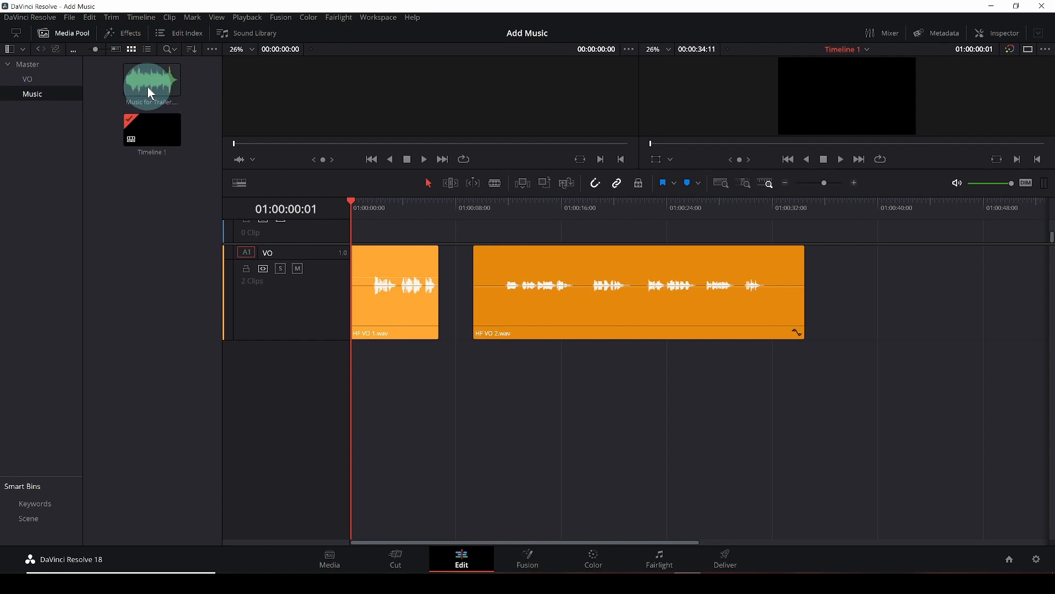
drag(147, 86, 355, 370)
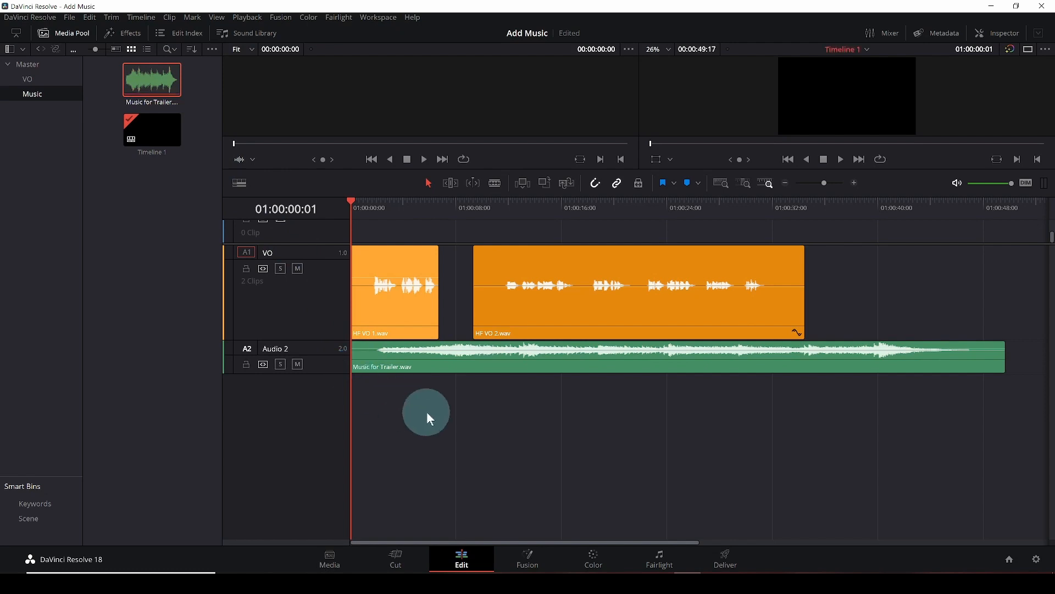
double_click(283, 348)
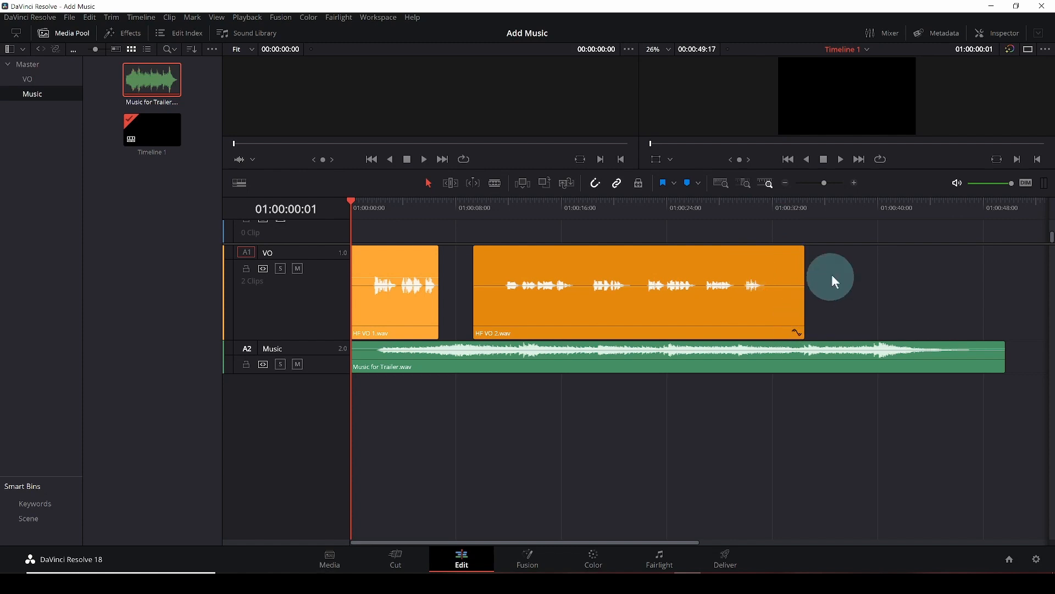
Step: Play the opening of the voiceover with the music, and increase the Music track's height
click(840, 160)
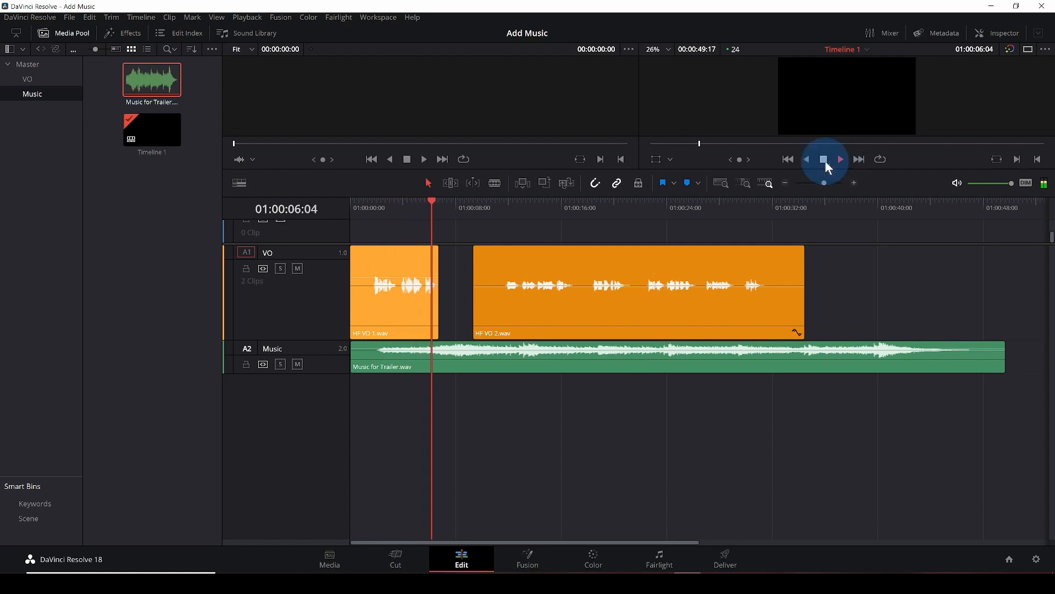
click(824, 159)
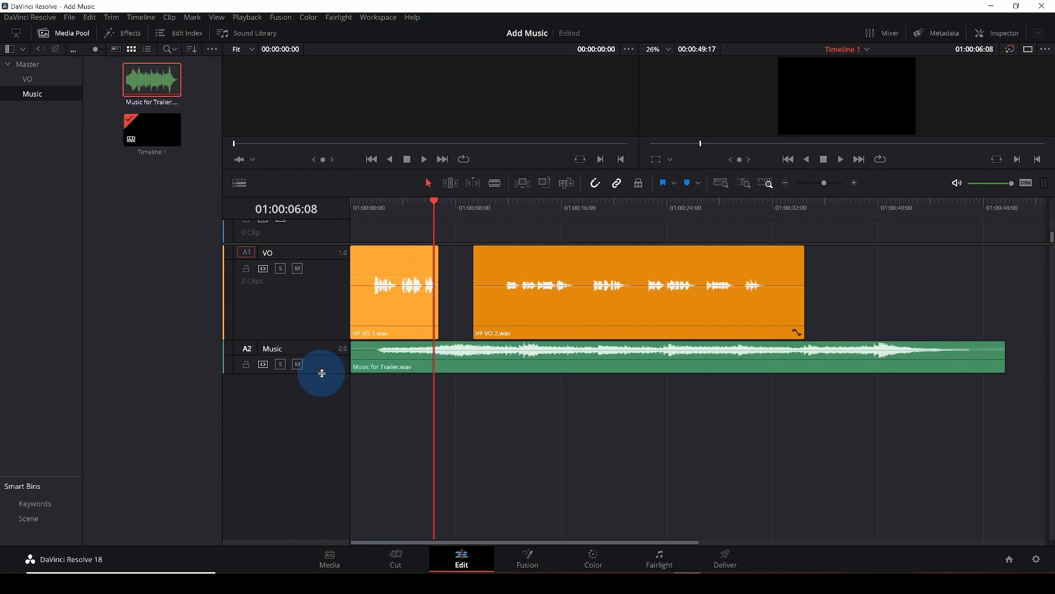
drag(322, 373, 315, 438)
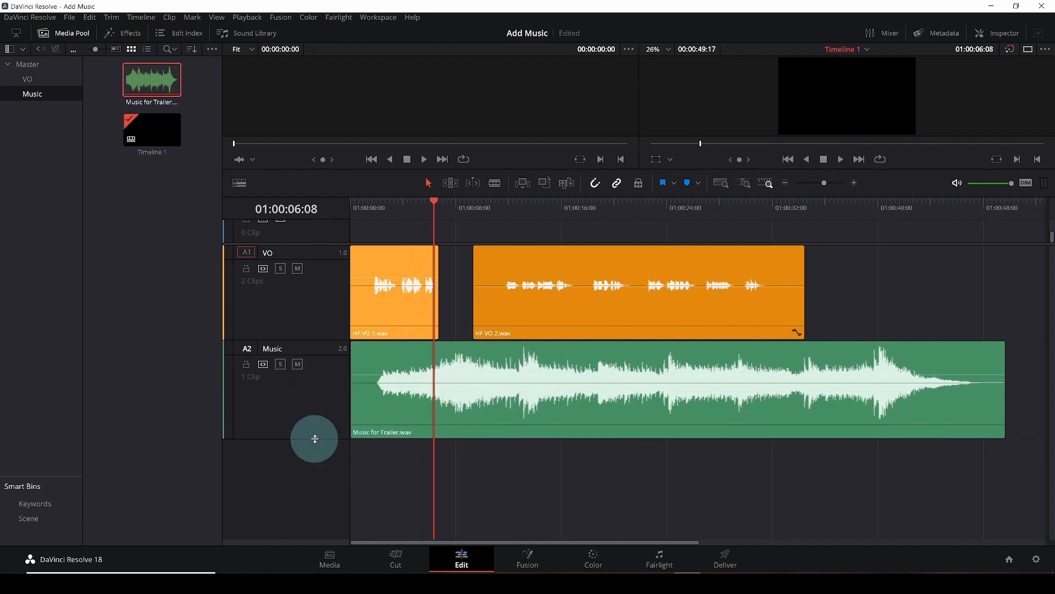
Step: Set the music clip's volume to -20 and play back the mix under the voiceover
click(369, 413)
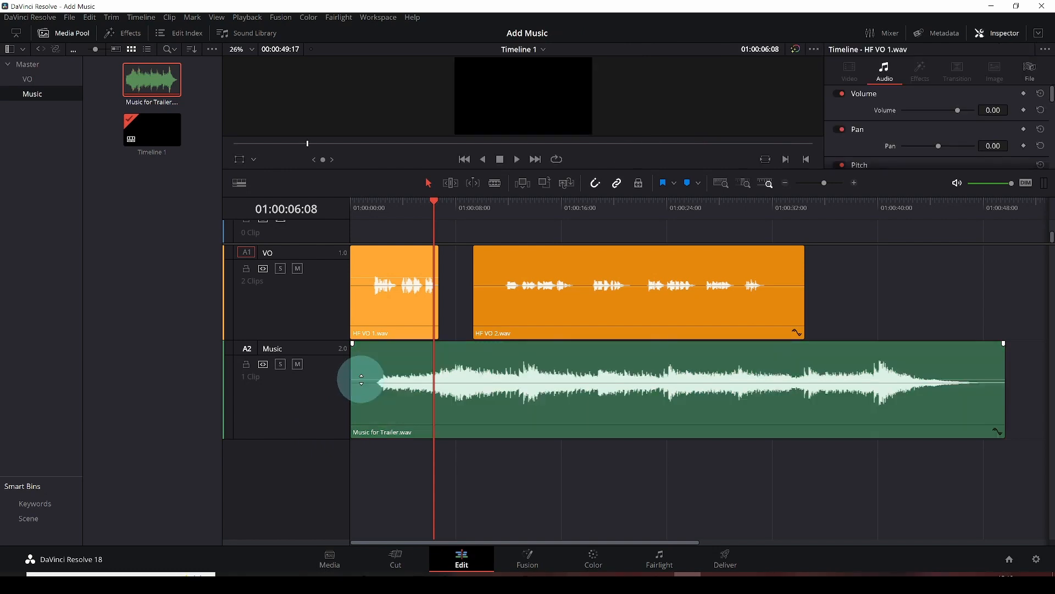
drag(362, 382, 360, 379)
click(667, 363)
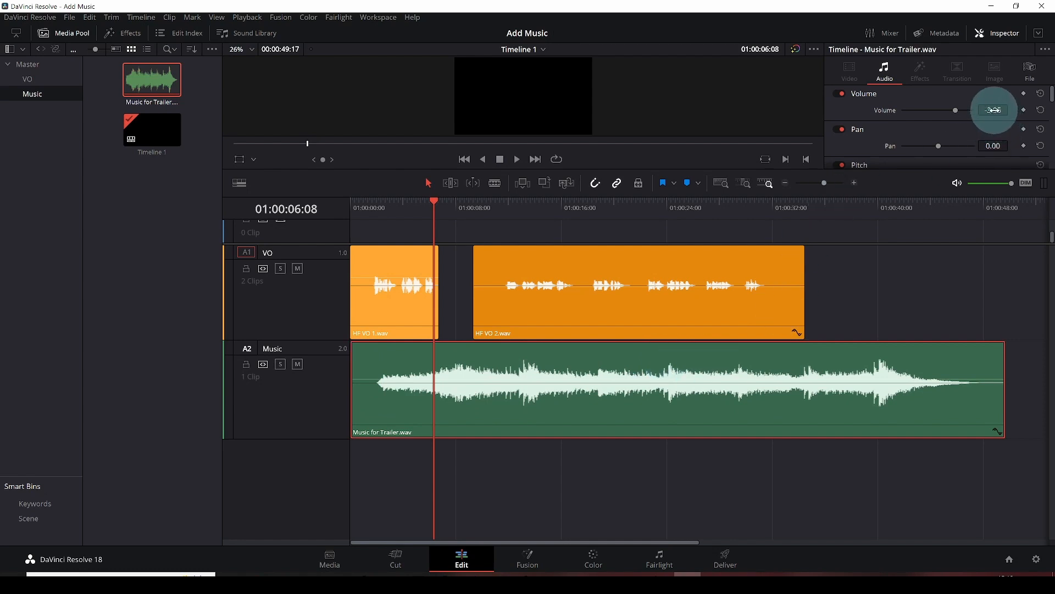
drag(955, 108, 940, 109)
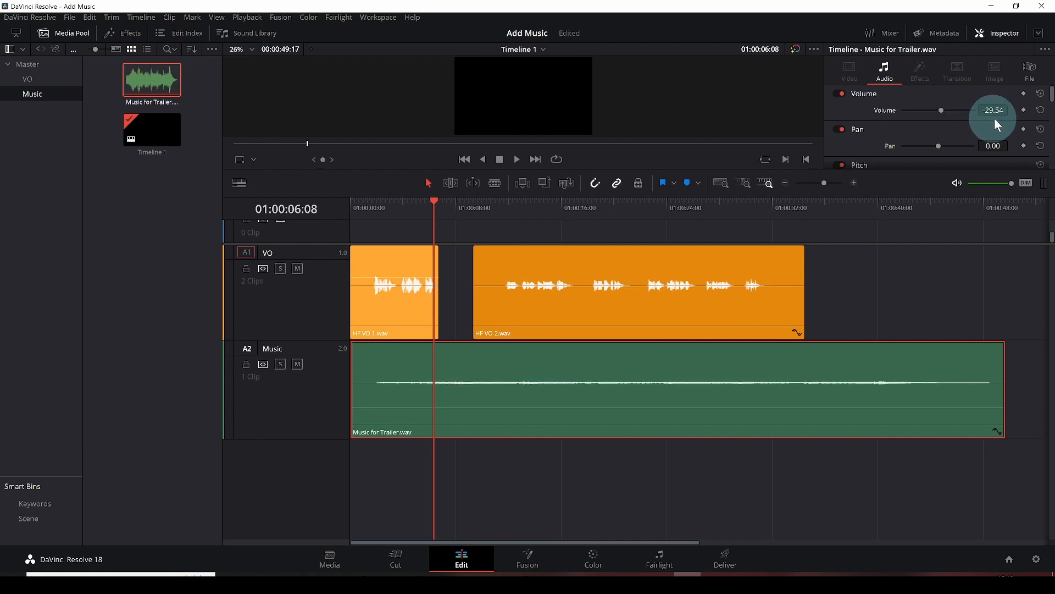
click(993, 111)
double_click(993, 111)
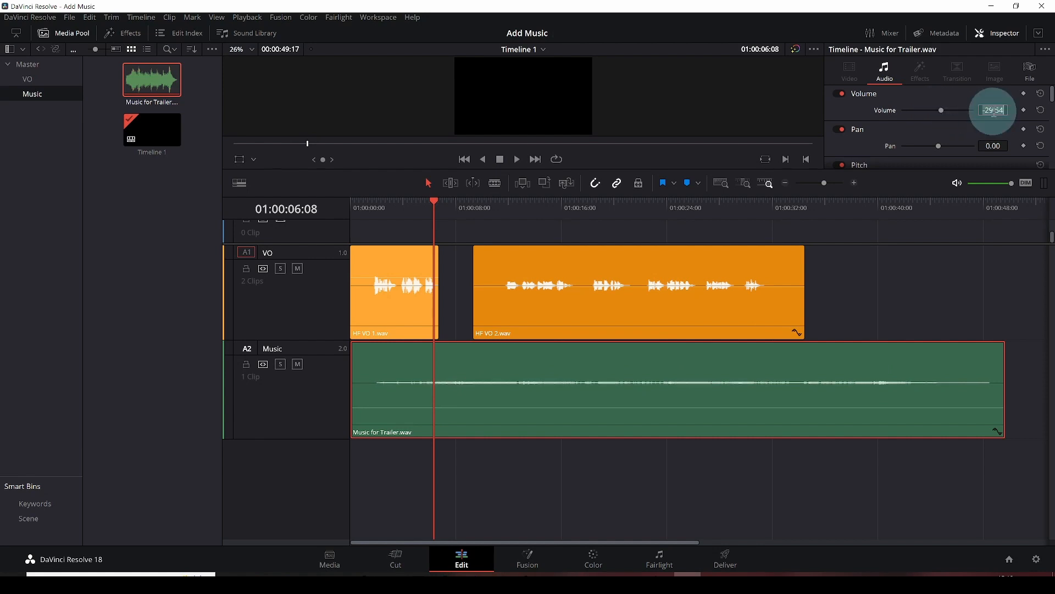
text(-20)
key(Return)
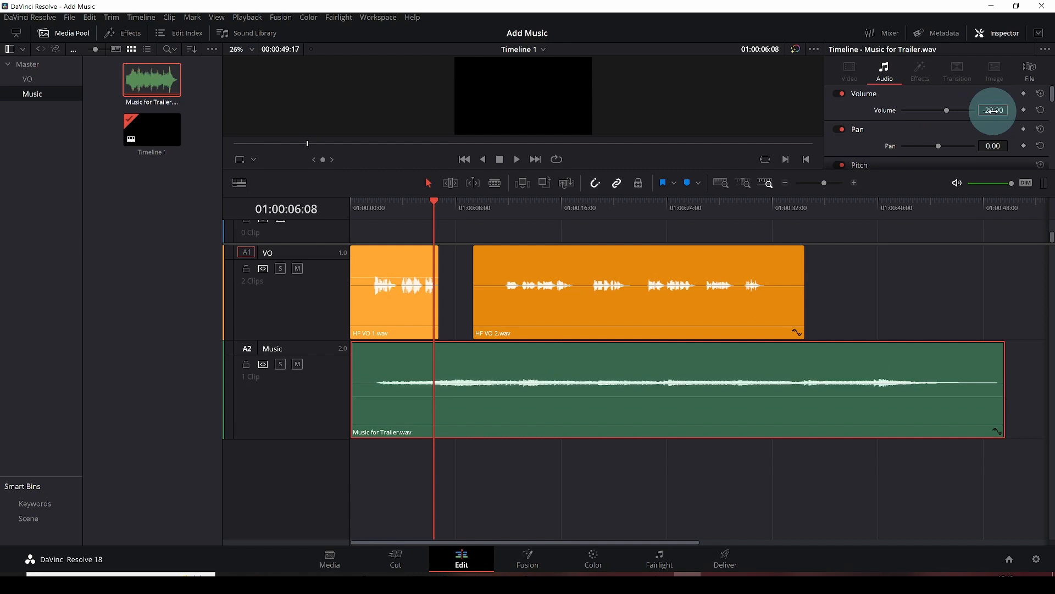
click(517, 159)
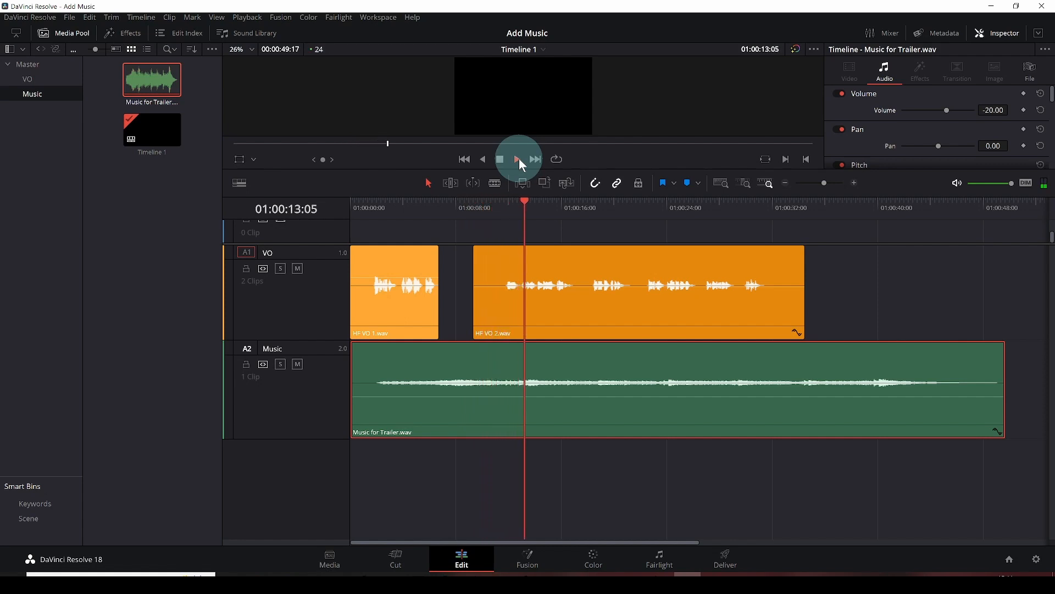
click(501, 161)
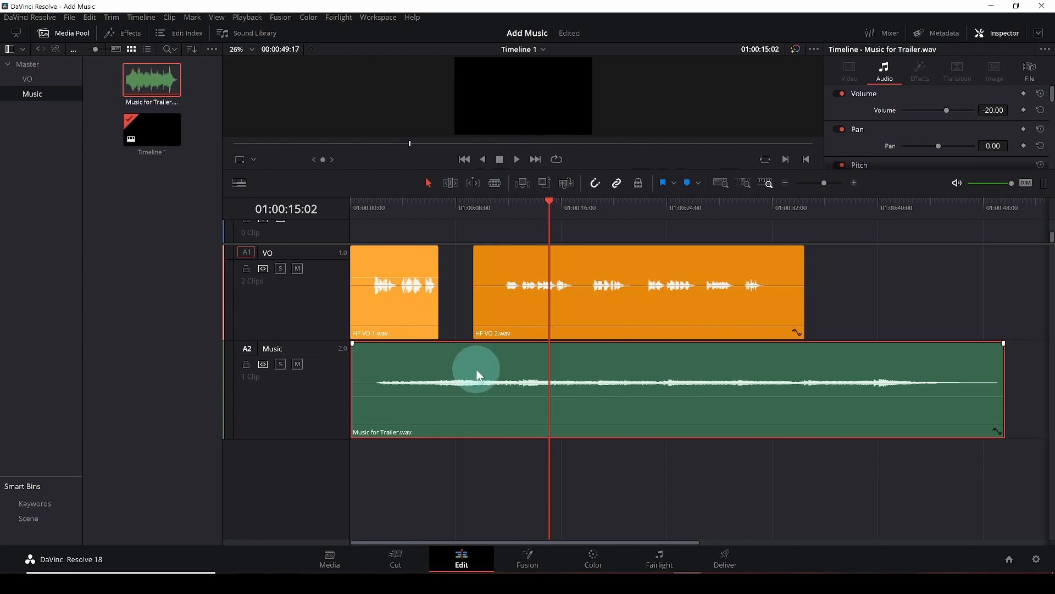
Step: Try out a fade-in at the music clip's start and a fade-out at its end
click(352, 344)
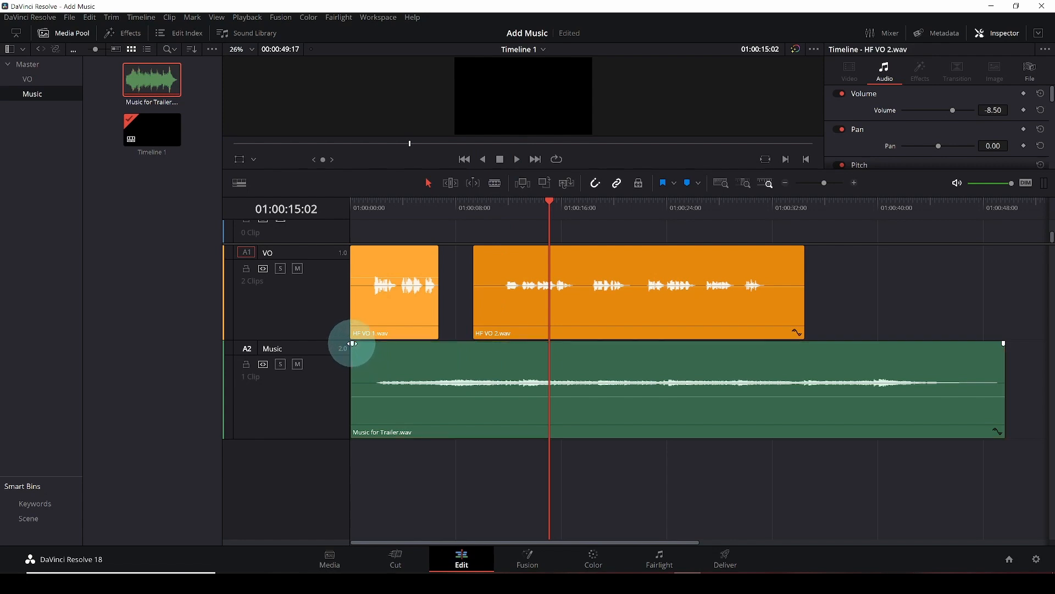
mouse_move(352, 343)
mouse_down()
mouse_move(544, 361)
mouse_move(341, 353)
mouse_up()
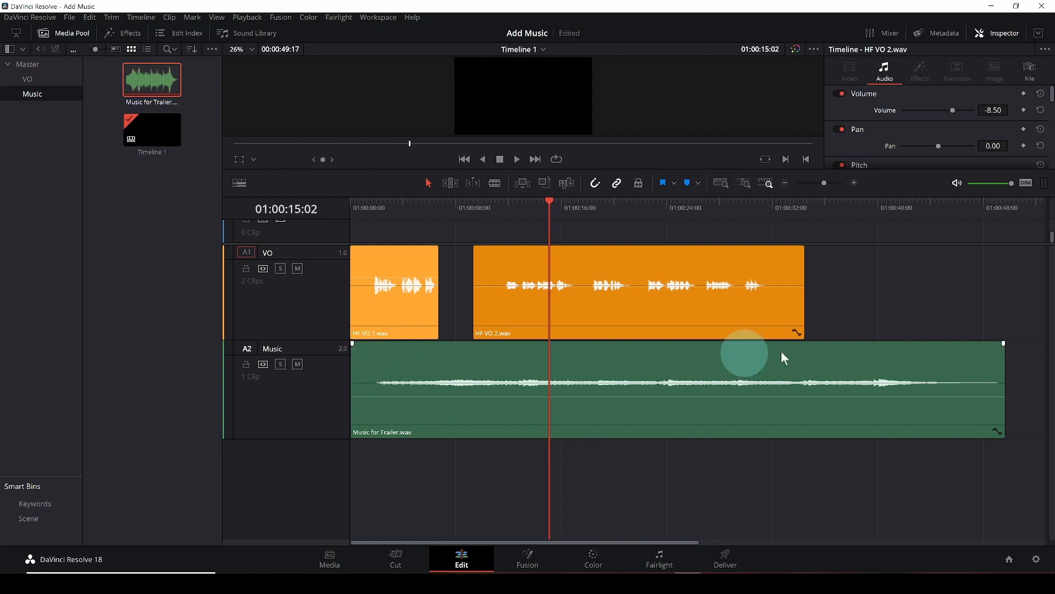
mouse_move(1000, 344)
mouse_down()
mouse_move(808, 350)
mouse_move(1003, 345)
mouse_up()
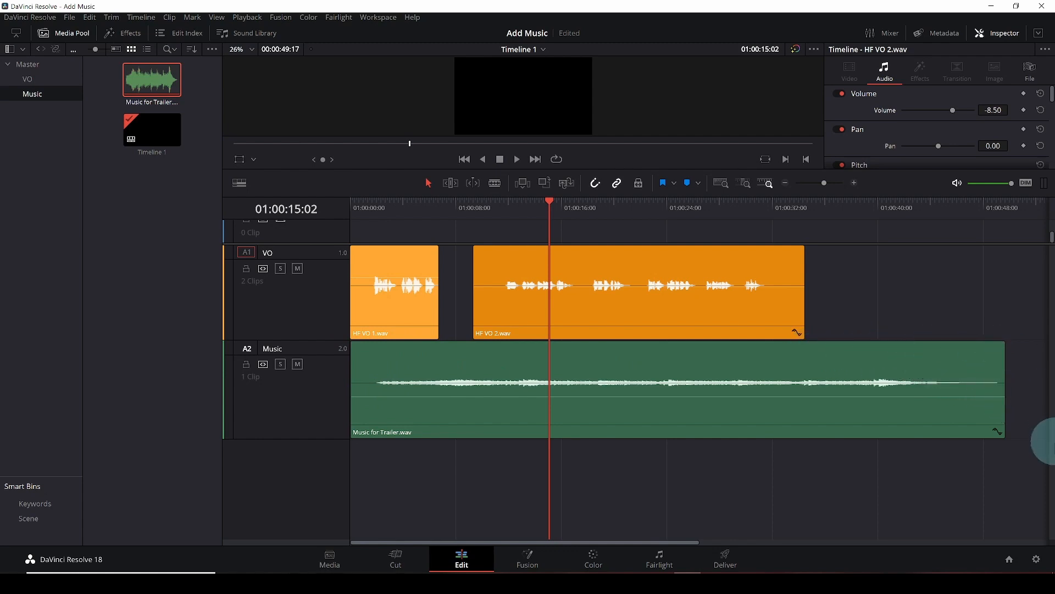
Step: Show the music clip's volume curve and add a keyframe at 01:00:06:13, near the end of the first voiceover clip
click(997, 431)
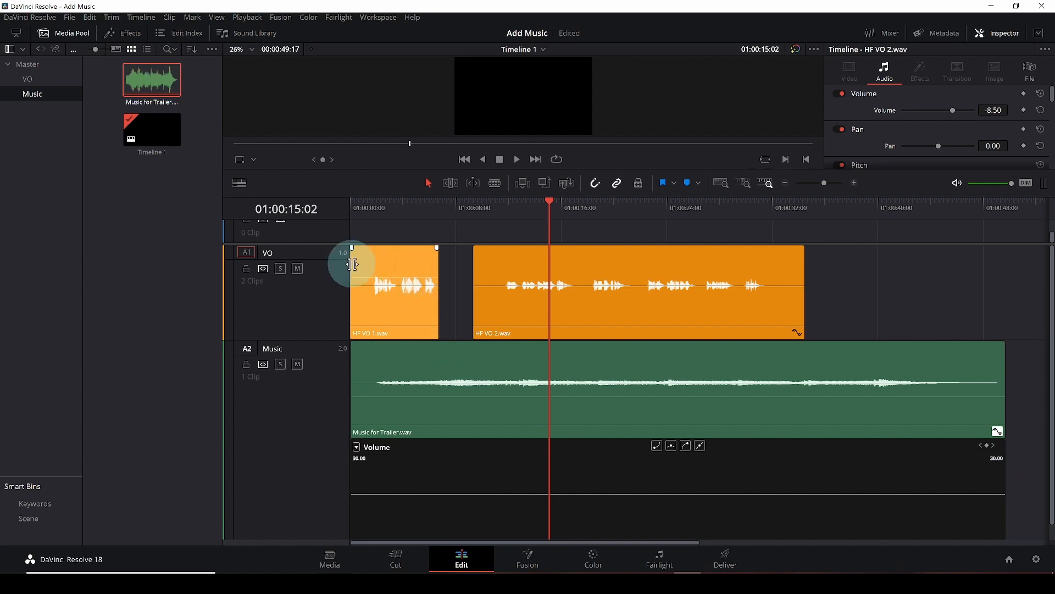
drag(551, 204, 431, 211)
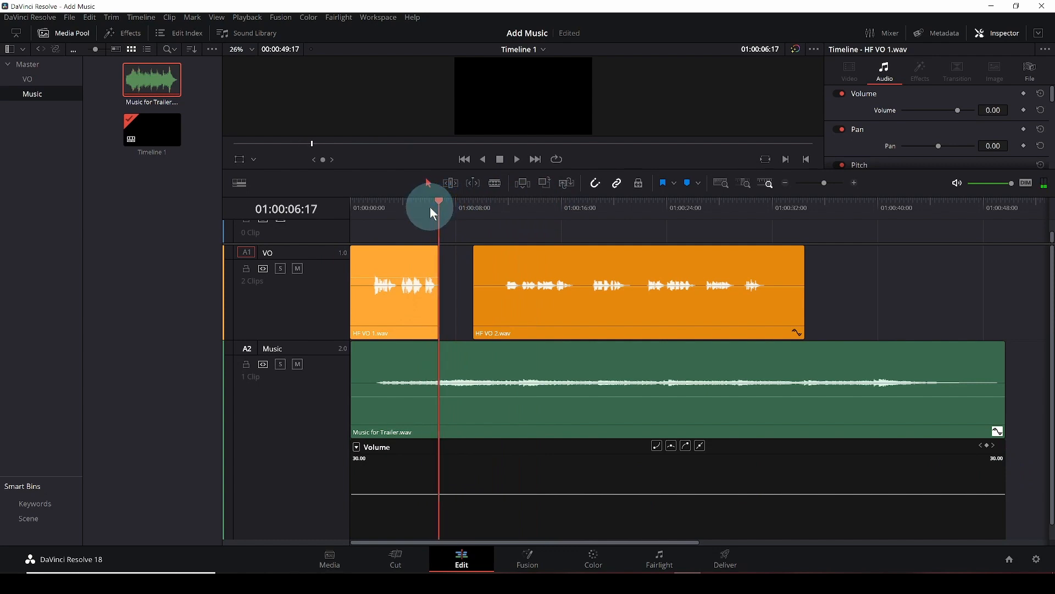
click(429, 376)
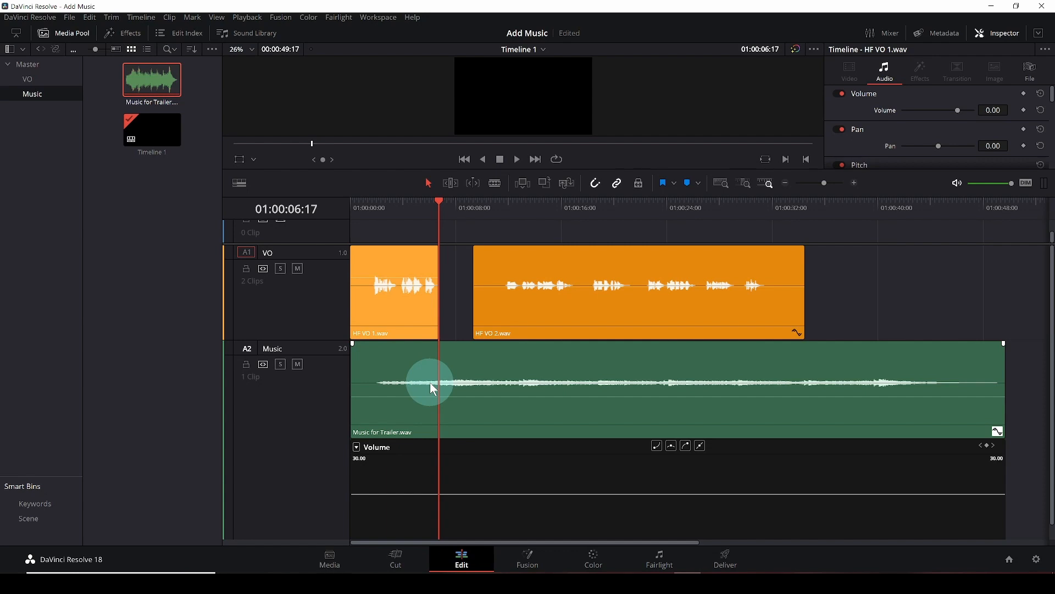
key(Left)
key(Left)
key(Left)
key(Left)
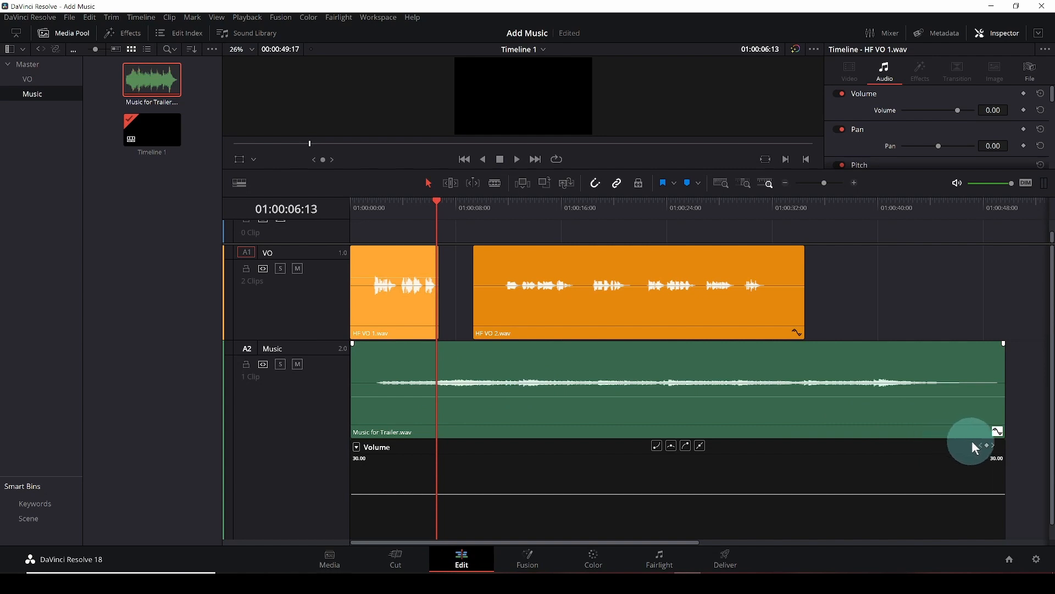
click(987, 445)
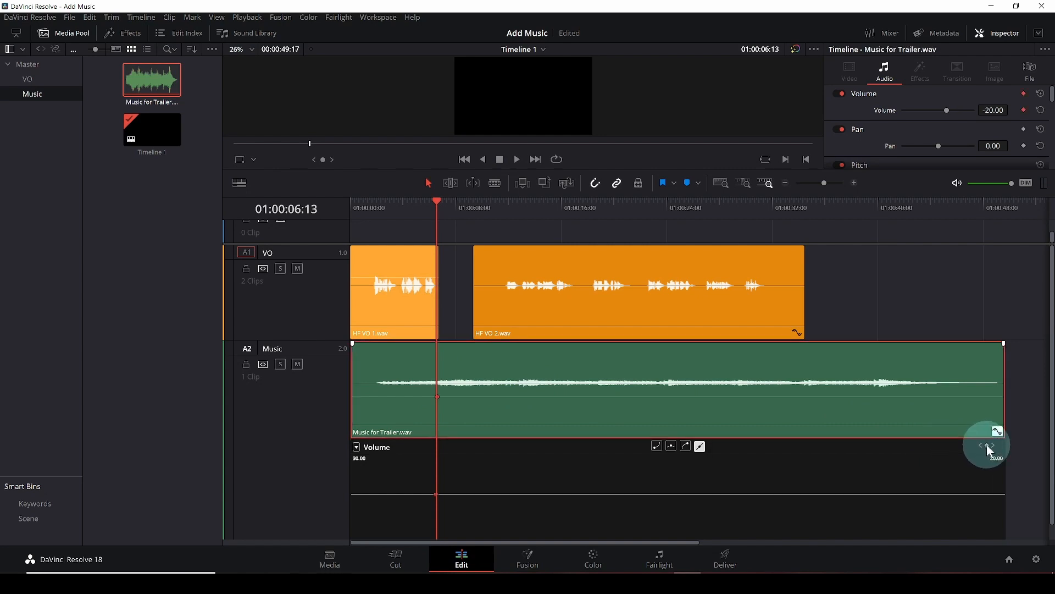
Step: Add a volume keyframe to the music clip at 01:00:11:15, where speech starts in the second voiceover clip
key(Right)
key(Right)
key(Right)
key(Right)
key(Right)
key(Right)
key(Right)
key(Right)
key(Right)
key(Right)
key(Right)
key(Right)
key(Right)
key(Right)
key(Right)
key(Right)
key(Right)
key(Right)
key(Right)
key(Right)
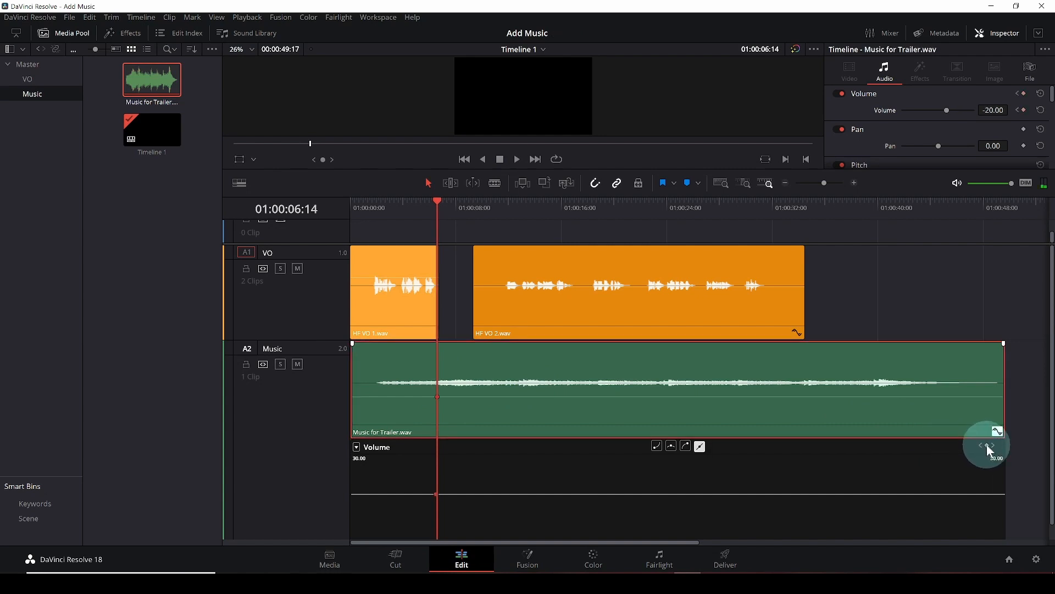
key(Right)
key(Right)
key(Right)
key(Right)
key(Right)
key(Right)
key(Right)
key(Right)
key(Right)
key(Right)
key(Right)
key(Right)
key(Right)
key(Right)
key(Right)
key(Right)
key(Right)
key(Right)
key(Right)
key(Right)
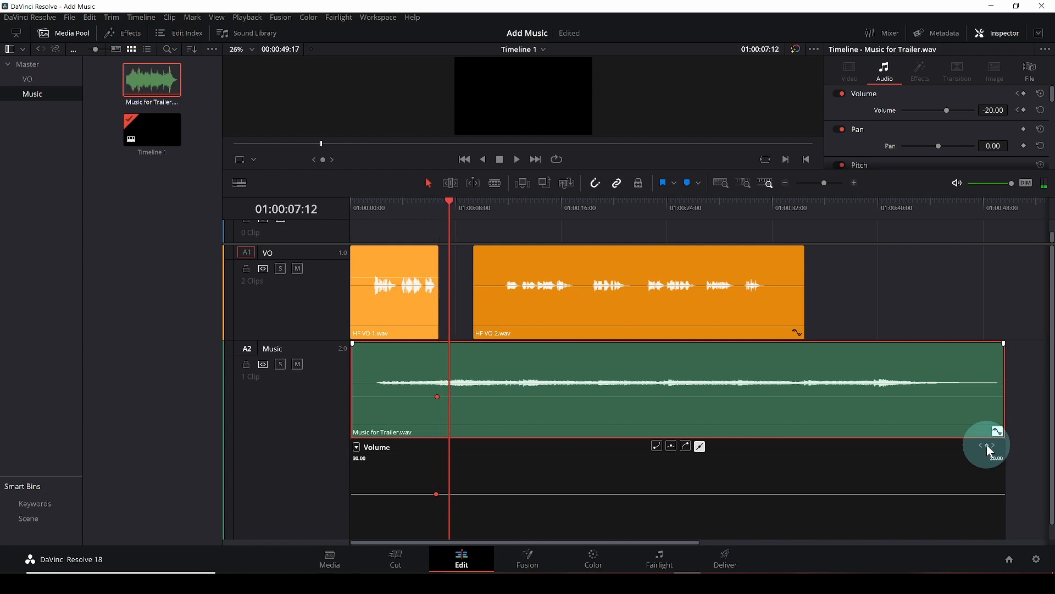
key(Right)
key(Right)
key(Right)
key(Right)
key(Right)
key(Right)
key(Right)
key(Right)
key(Right)
key(Right)
key(Right)
key(Right)
key(Right)
key(Right)
key(Right)
key(Right)
key(Right)
key(Right)
key(Right)
key(Right)
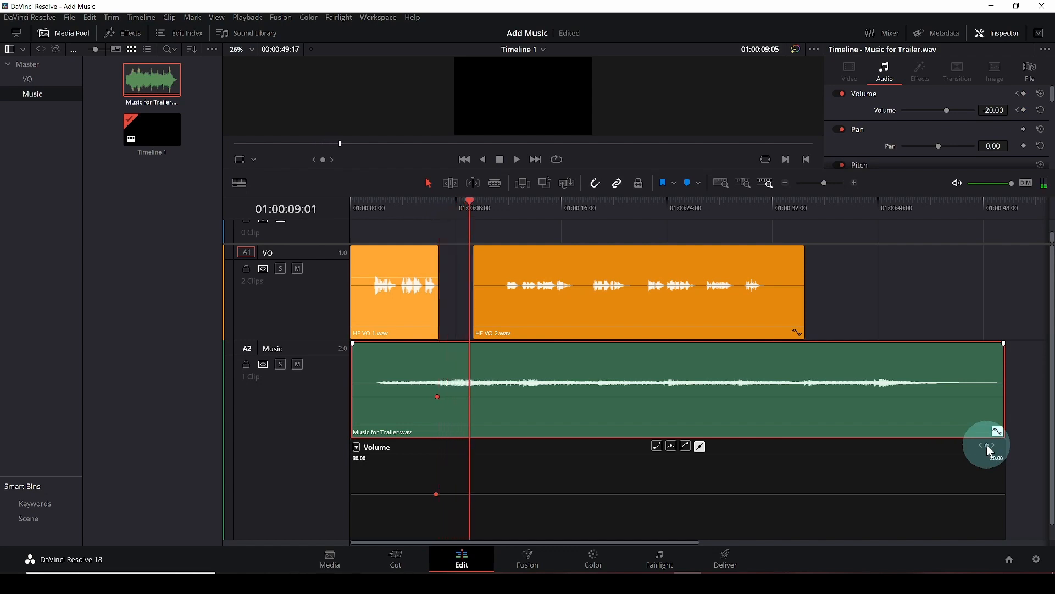
key(Right)
key(Right)
key(Right)
key(Right)
key(Right)
key(Right)
key(Right)
key(Right)
key(Right)
key(Right)
key(Right)
key(Right)
key(Right)
key(Right)
key(Right)
key(Right)
key(Right)
key(Right)
key(Right)
key(Right)
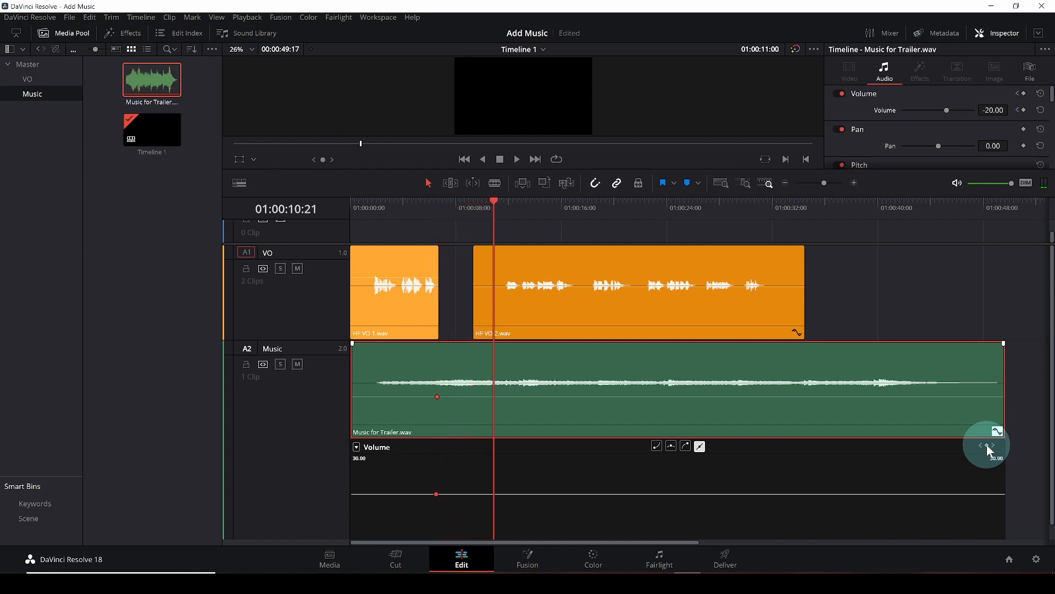
key(Right)
key(Right)
key(Right)
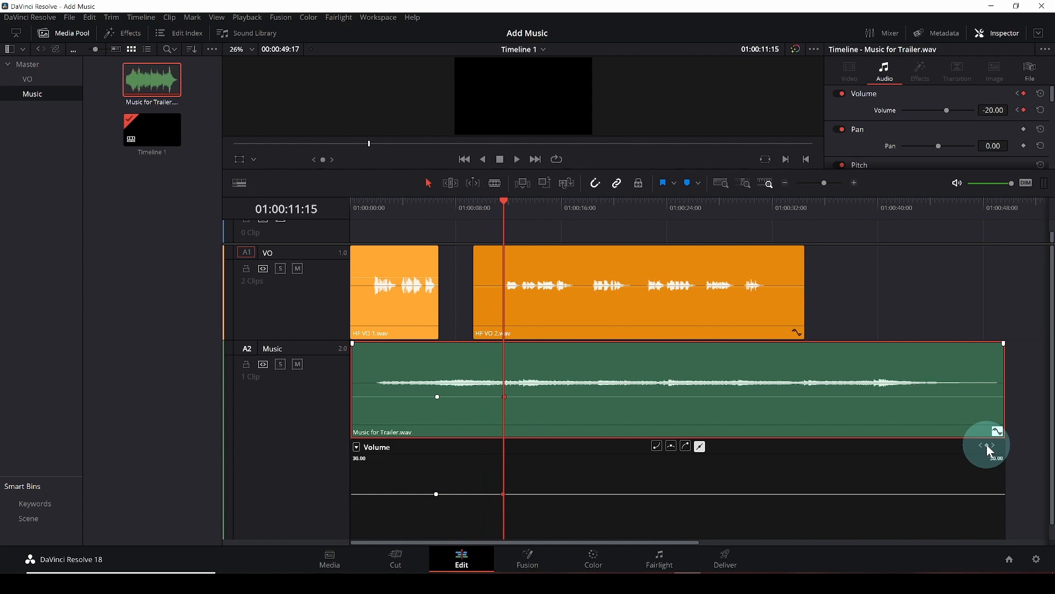
Step: Add volume keyframes to the music clip at 01:00:31:07 and 01:00:44:05
click(756, 208)
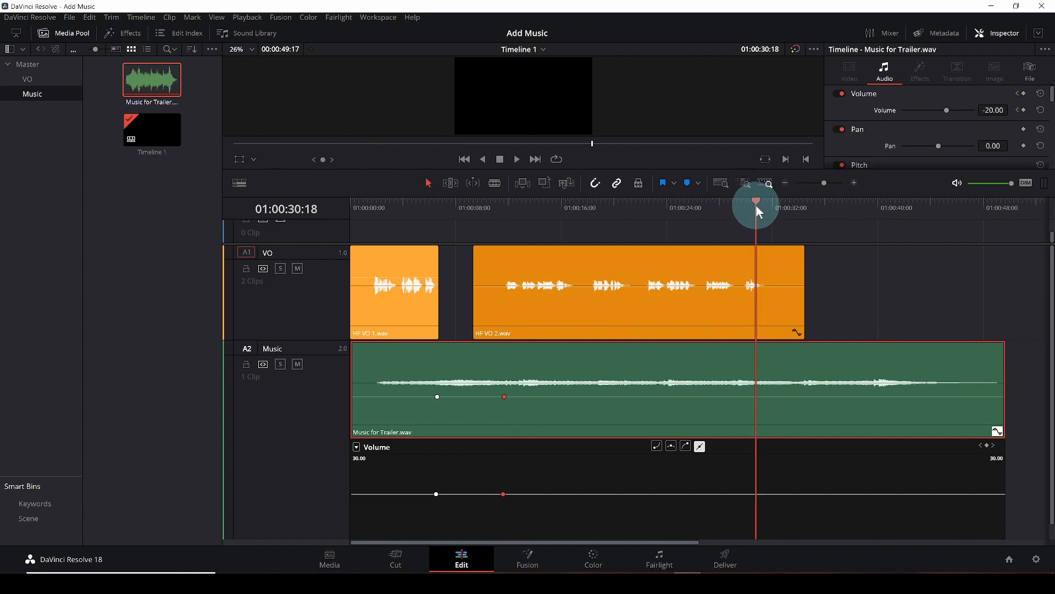
key(Right)
key(Right)
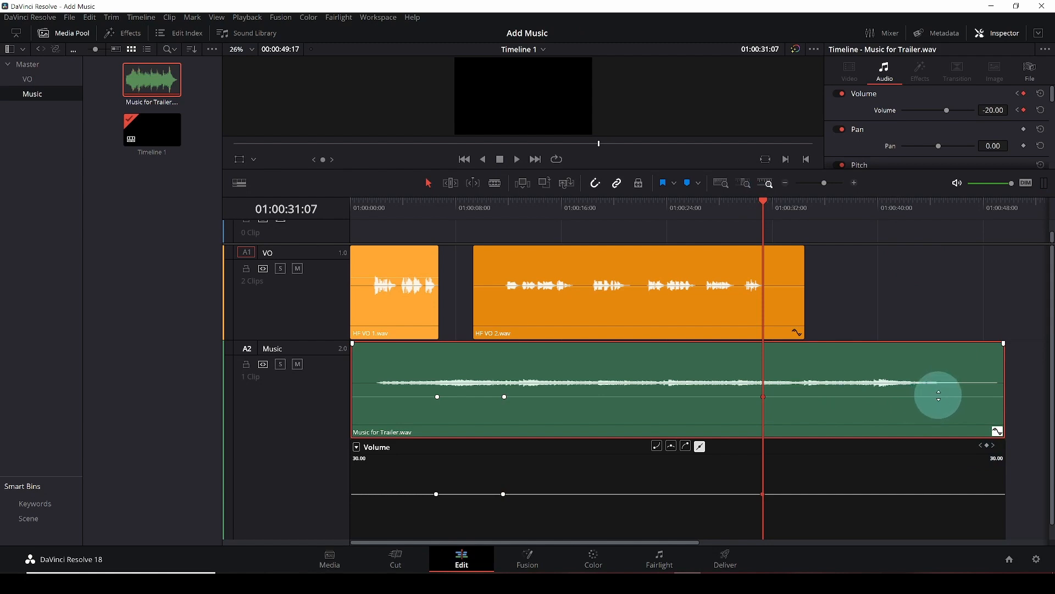
click(933, 205)
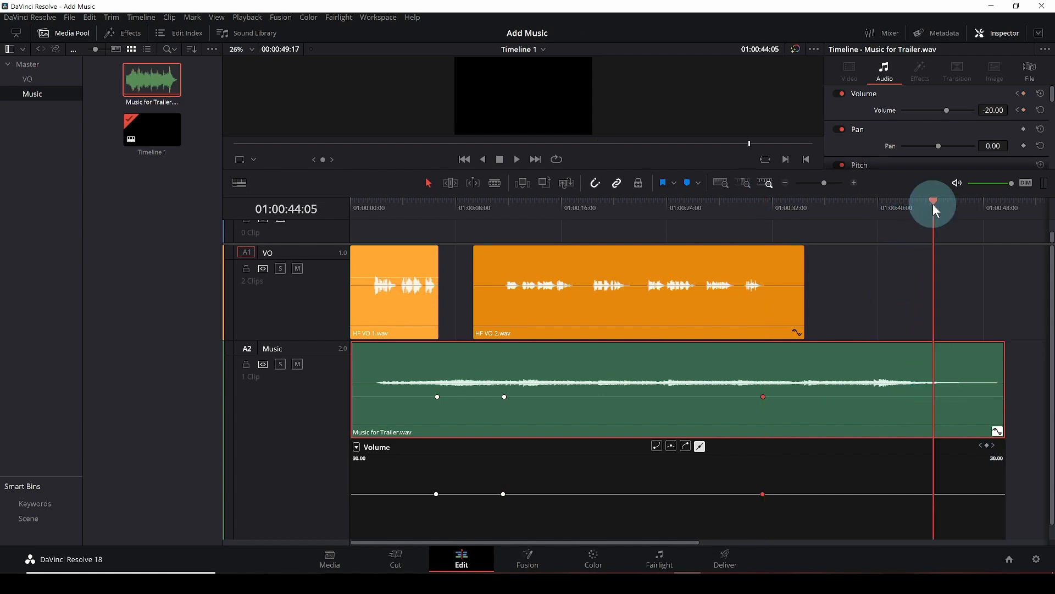
click(987, 445)
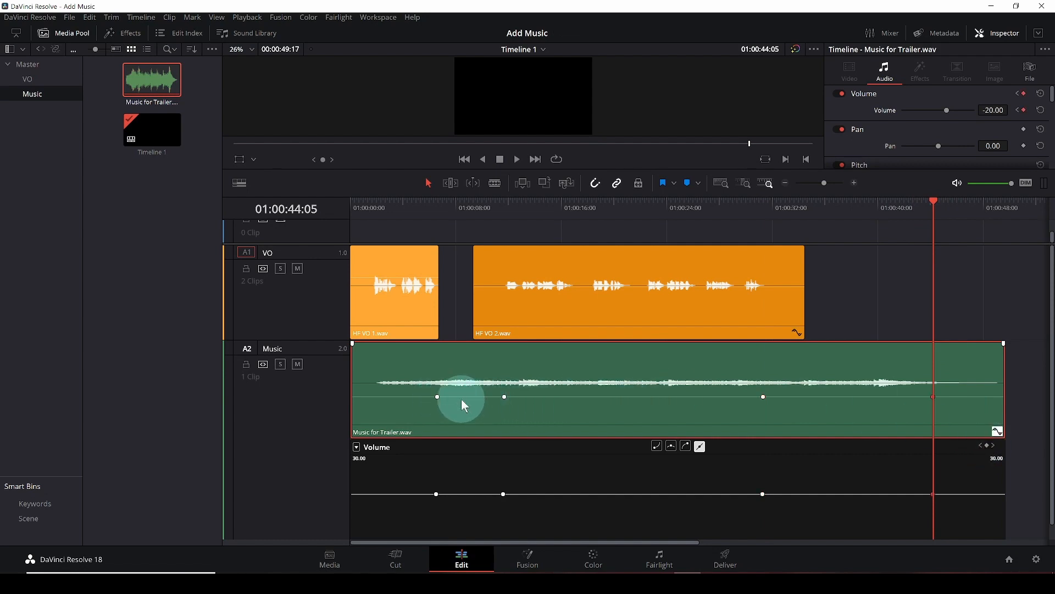
Step: Lower the first two music volume keyframes to -21.48, and add a keyframe between them at 01:00:08:02, raising it to a peak
mouse_move(465, 397)
mouse_down()
mouse_move(469, 376)
mouse_move(466, 398)
mouse_up()
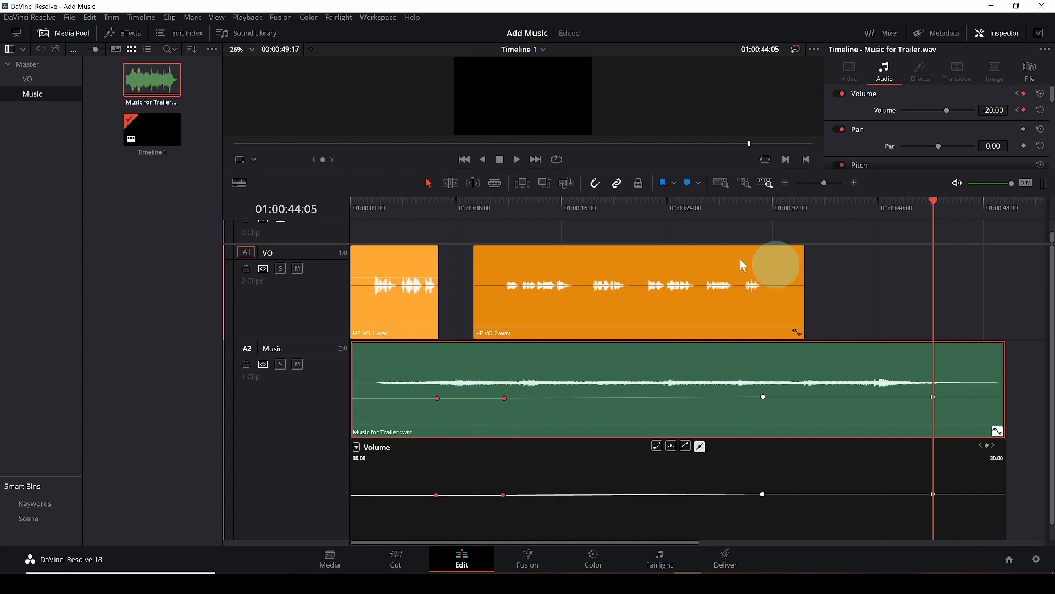
click(458, 210)
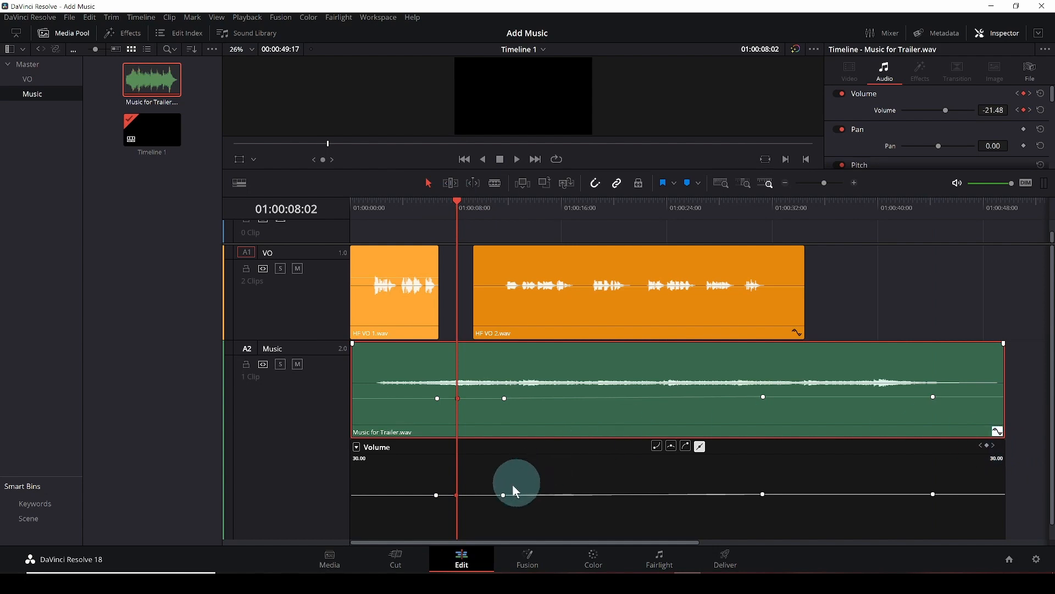
mouse_move(457, 496)
drag(456, 495, 462, 478)
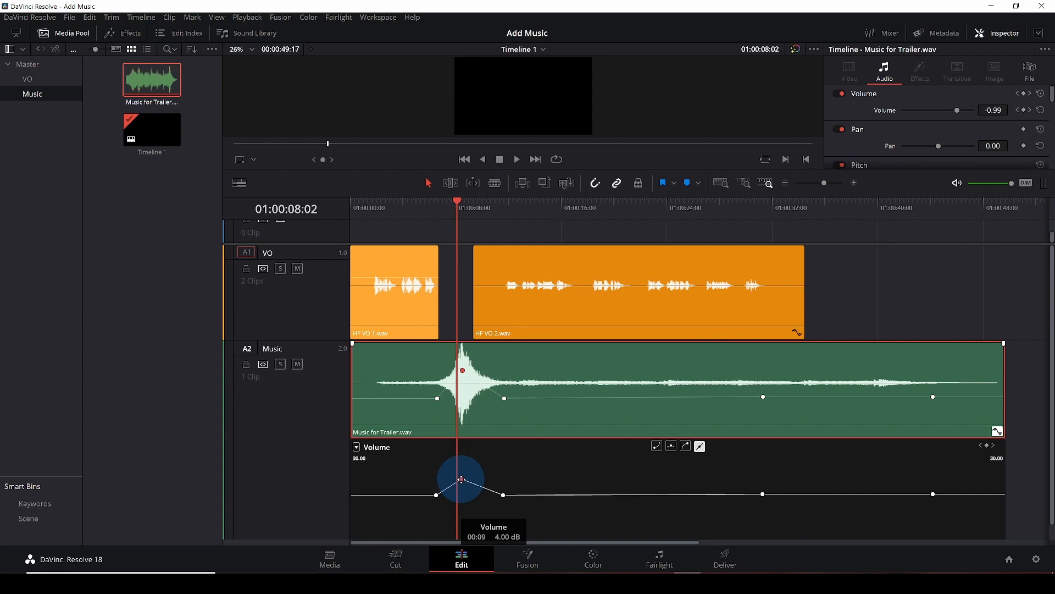
drag(461, 479, 460, 483)
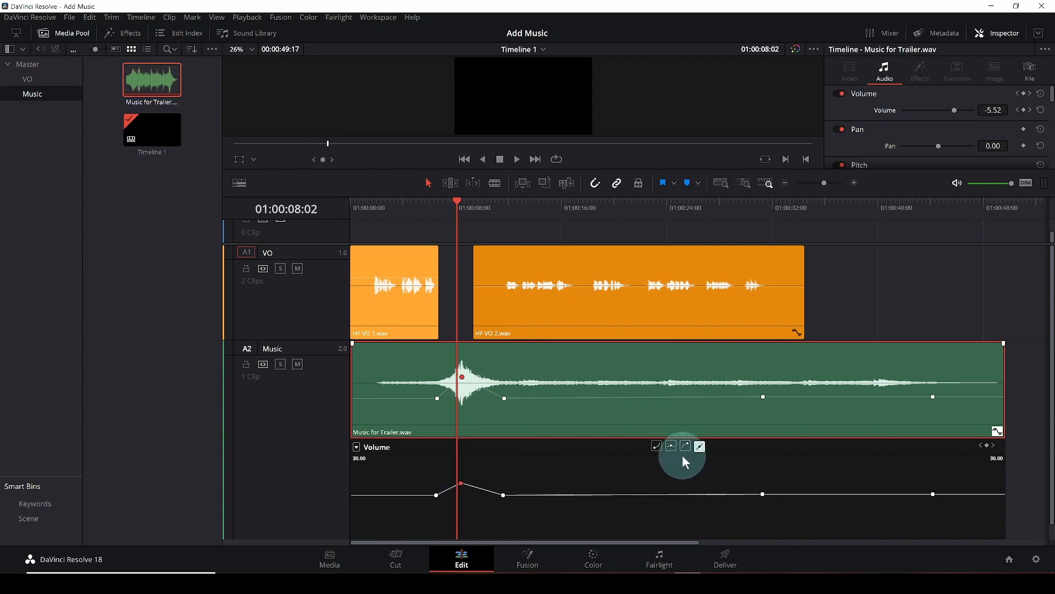
Step: Play the timeline from 01:00:06:13 to about 01:00:15:05 to check the music swell between the two voiceover clips
drag(456, 201, 473, 238)
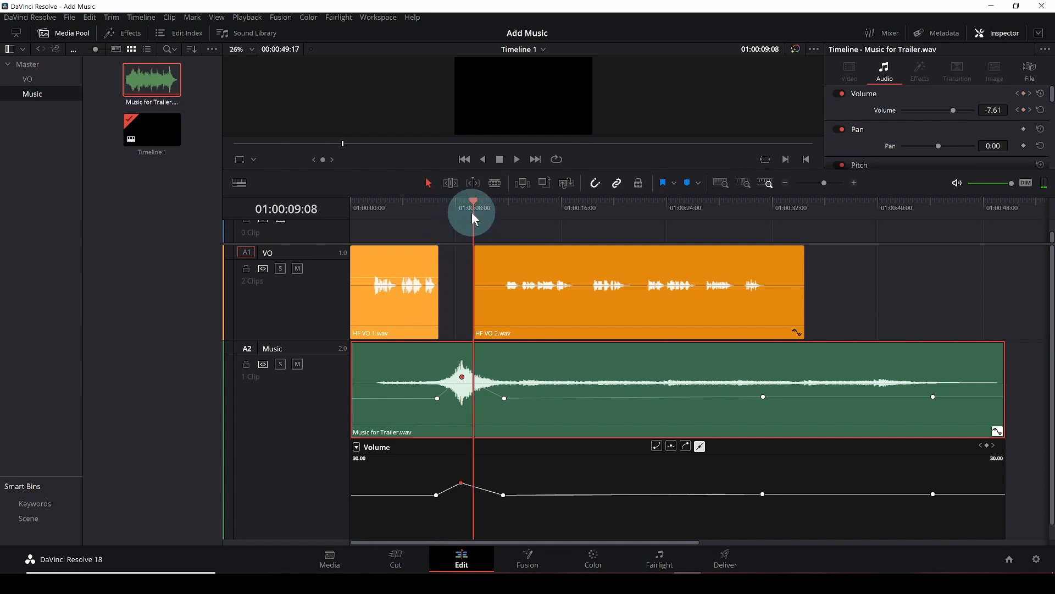
drag(472, 206, 431, 209)
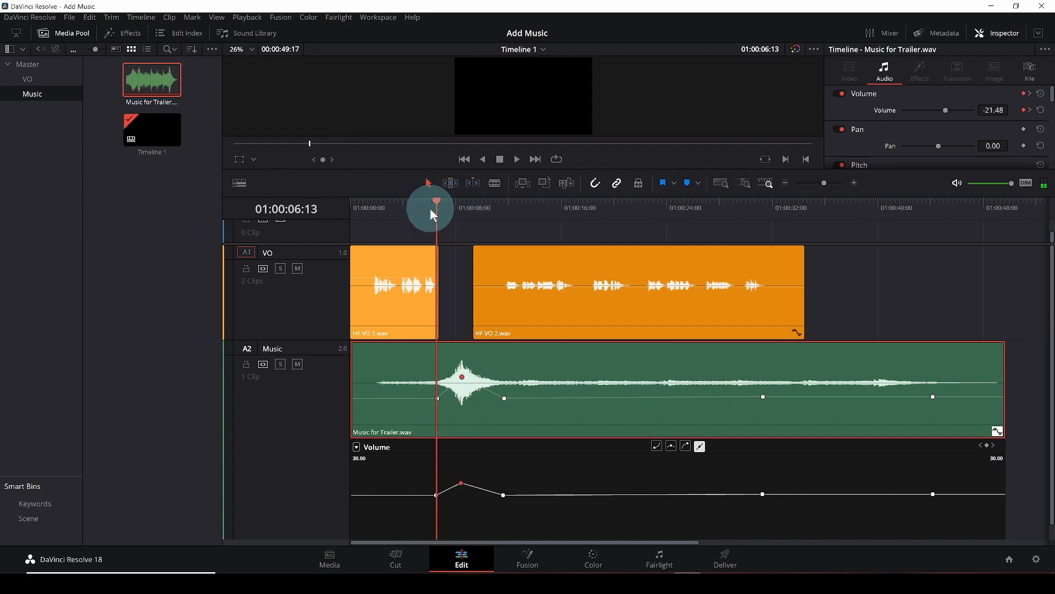
click(518, 162)
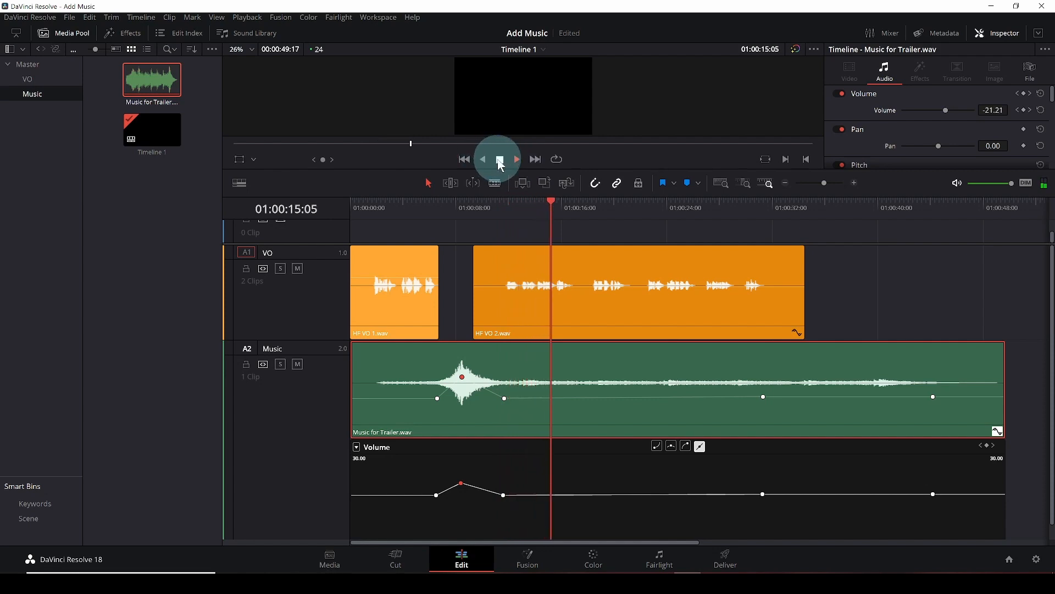
click(499, 160)
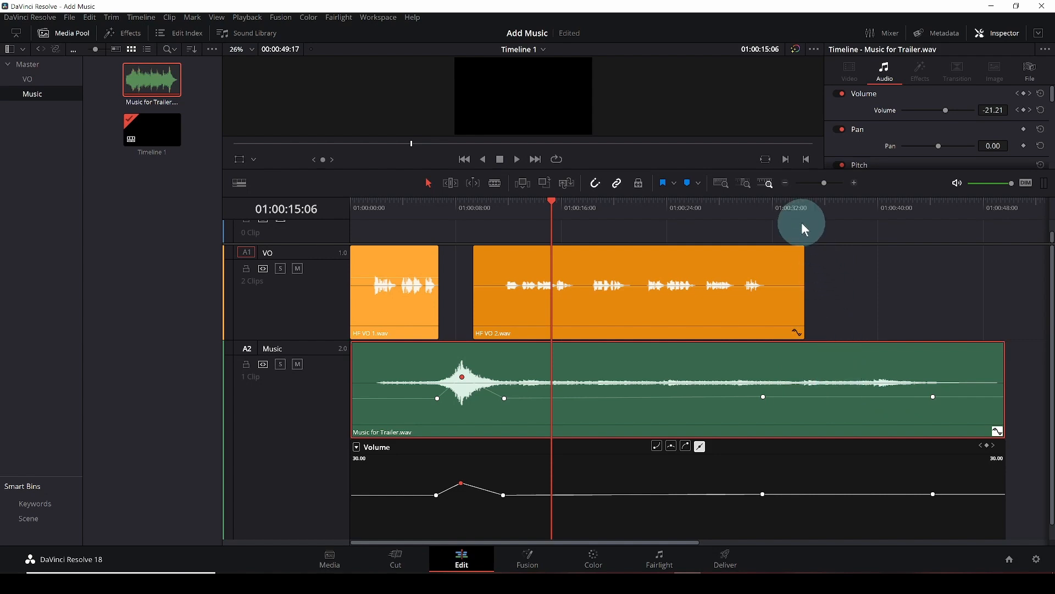
Step: Add a music volume keyframe at 01:00:36:17 set to -5.69, raise the last keyframe above it and slightly later, and save the project
click(834, 209)
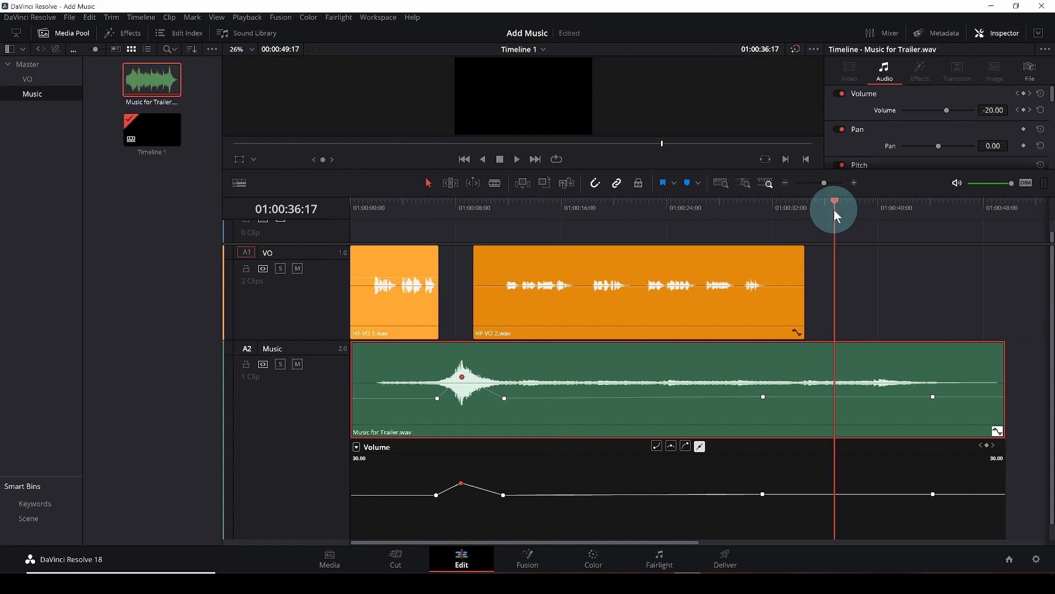
click(987, 446)
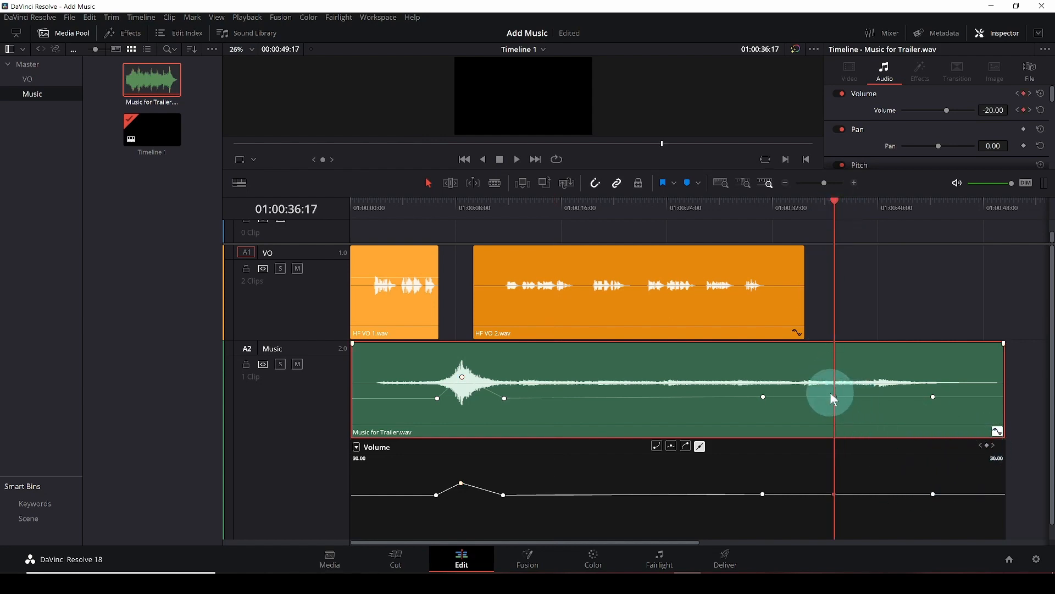
drag(835, 396, 835, 380)
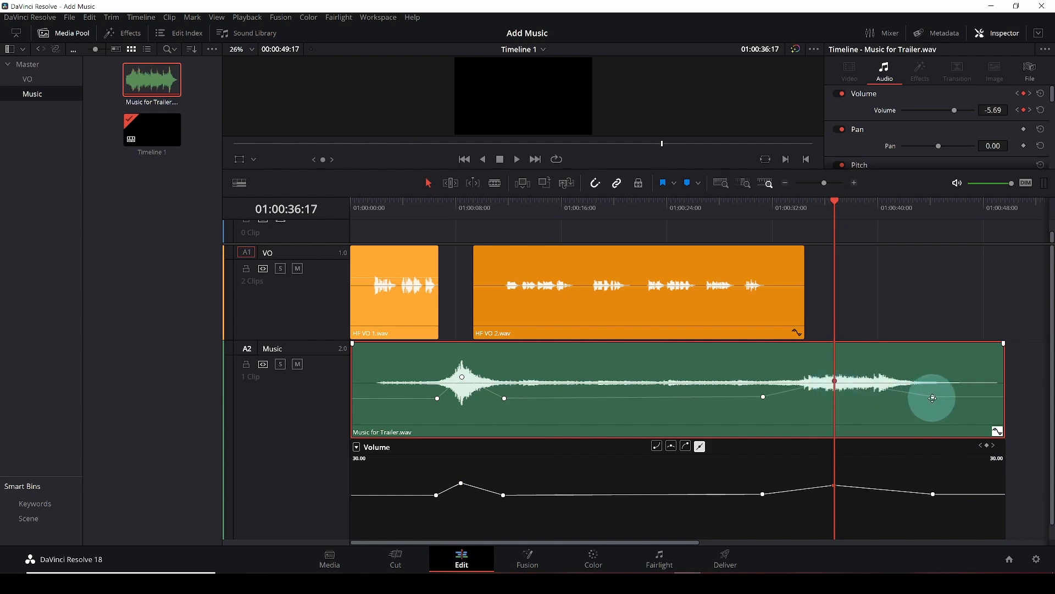
drag(933, 396, 941, 370)
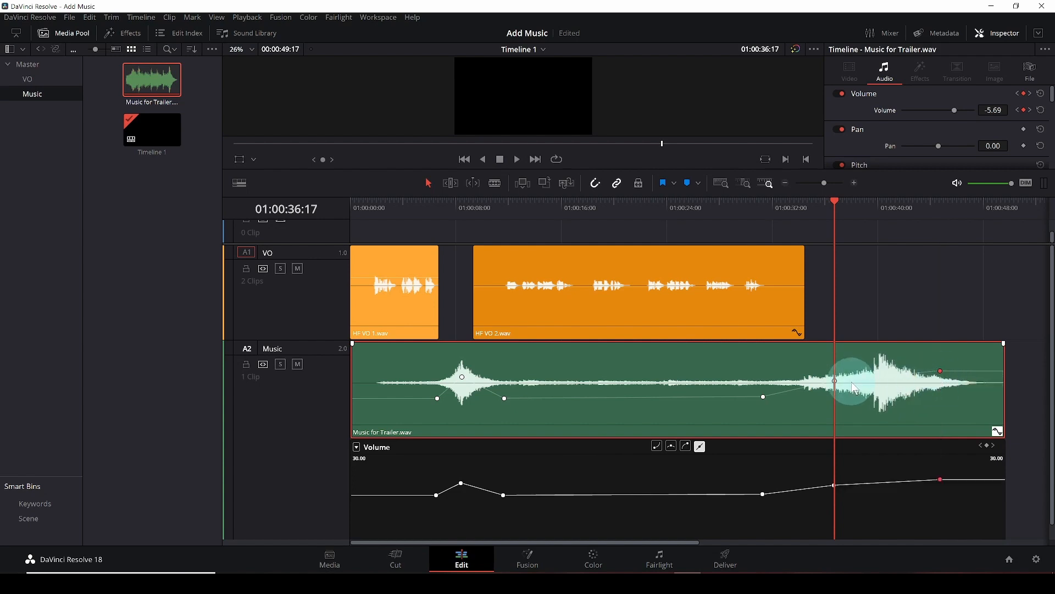
key(ctrl+s)
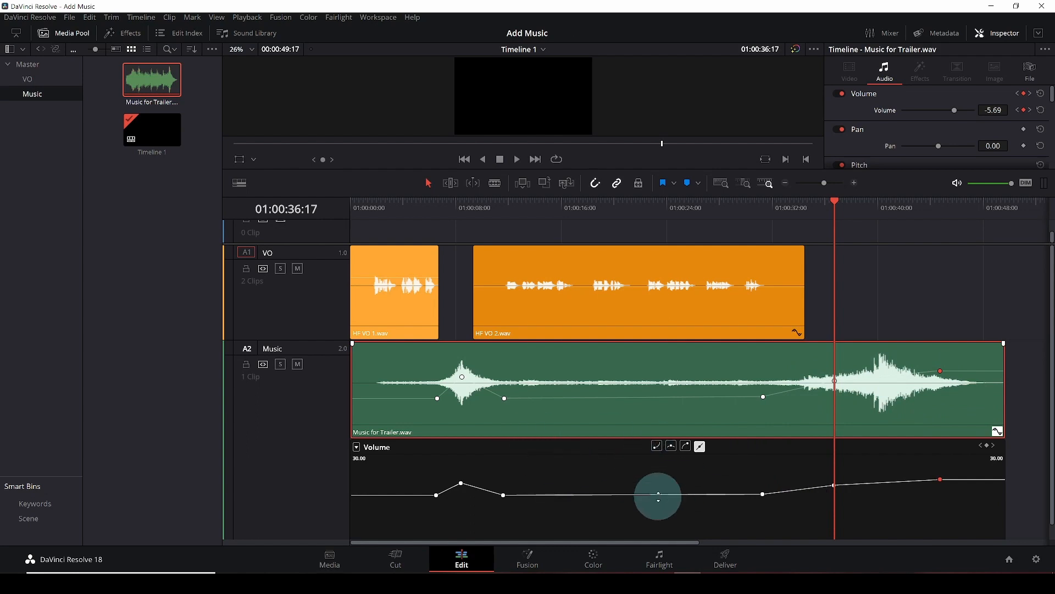
Step: Smooth the music volume curve leading into the last keyframe, and apply the same easing to the peak keyframe between the voiceover clips
click(687, 447)
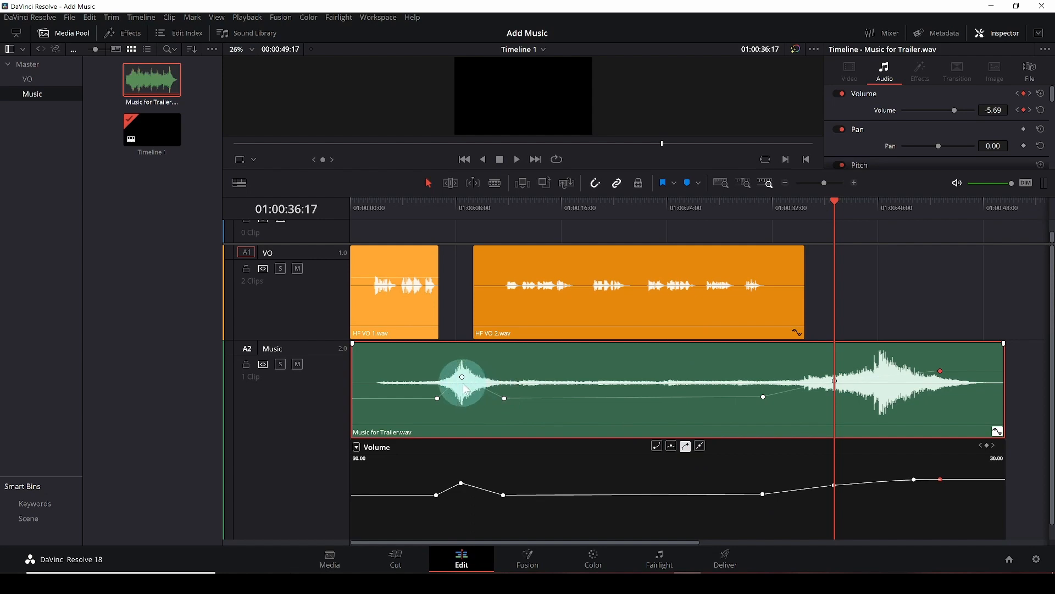
mouse_move(440, 374)
mouse_down()
mouse_move(486, 379)
mouse_move(437, 380)
mouse_up()
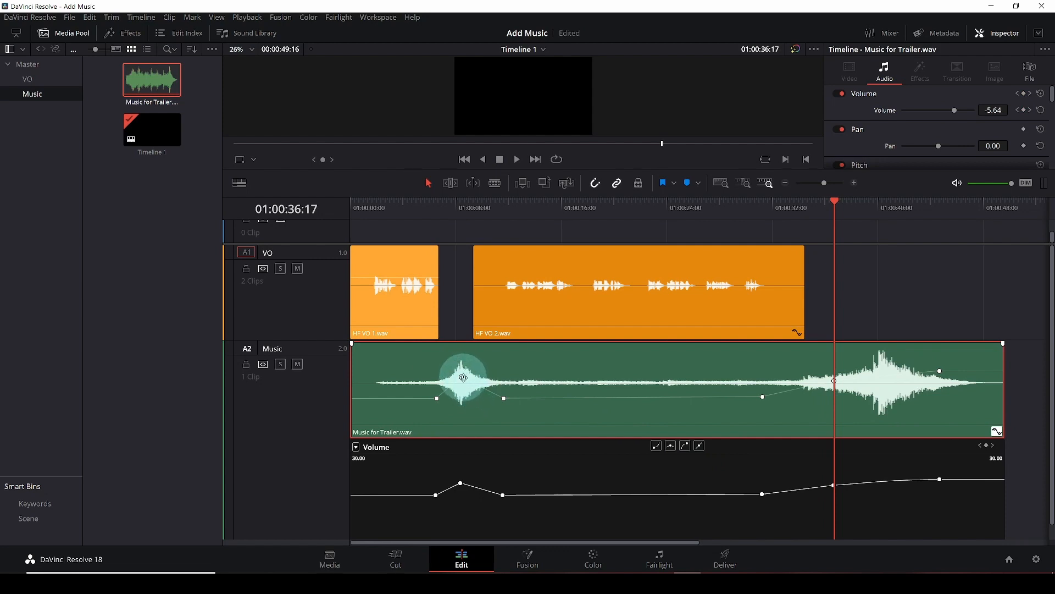
click(463, 377)
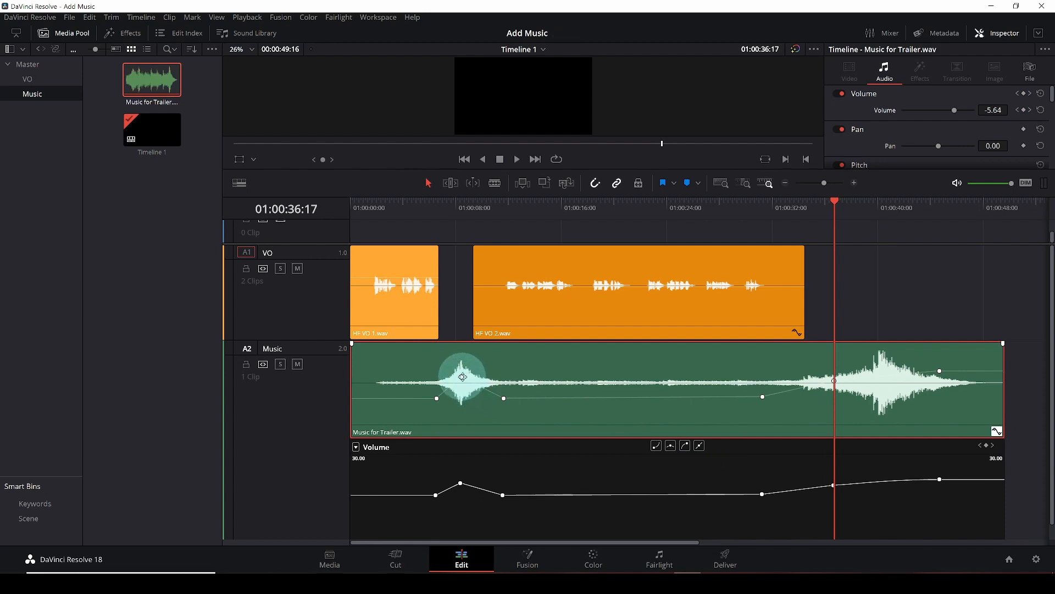
click(686, 446)
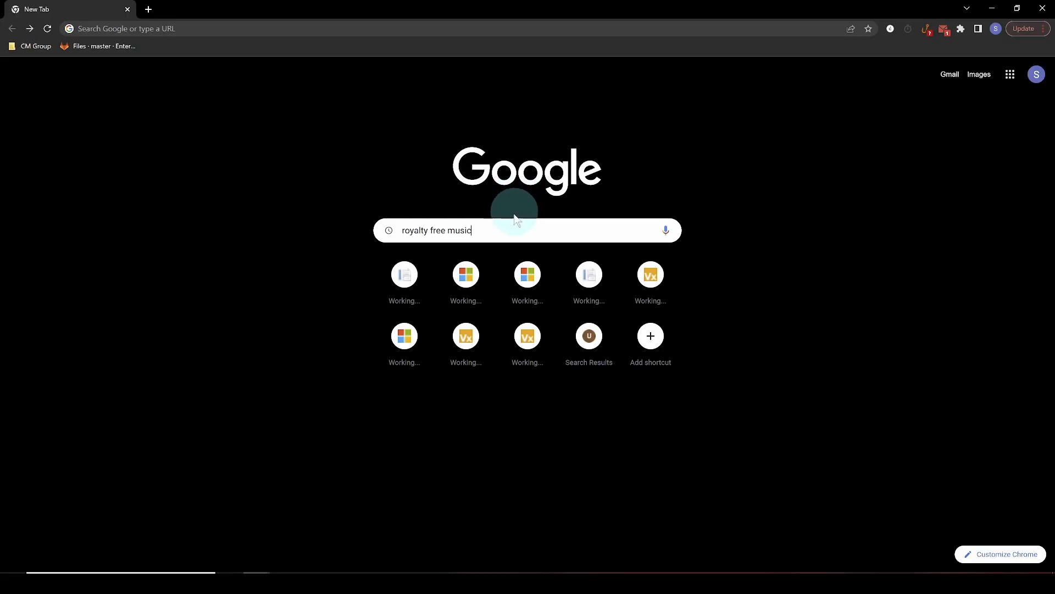
Step: Switch to Google Chrome and search Google for "royalty free music"
key(Return)
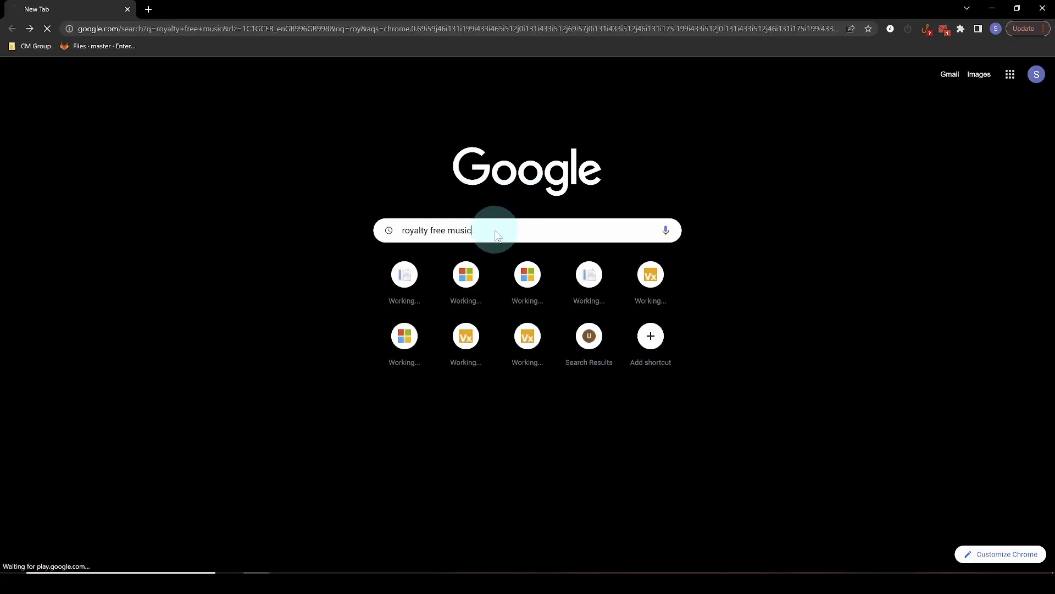